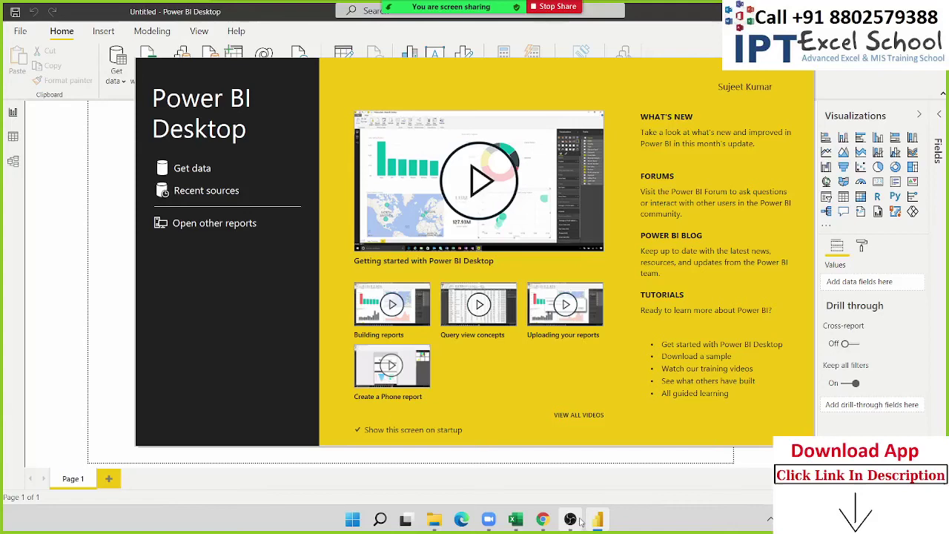
- Close the Power BI Desktop welcome screen to reveal the blank untitled report
click(768, 524)
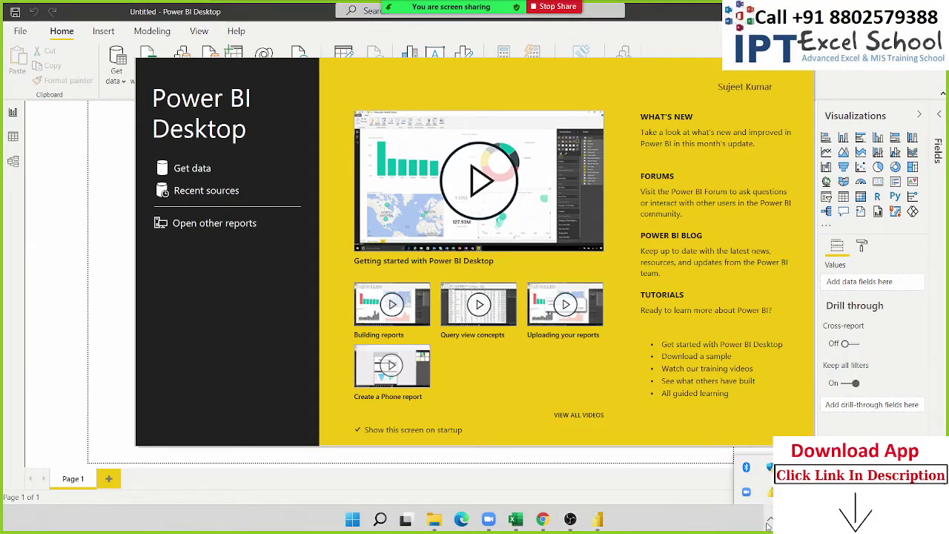
click(767, 524)
mouse_move(423, 26)
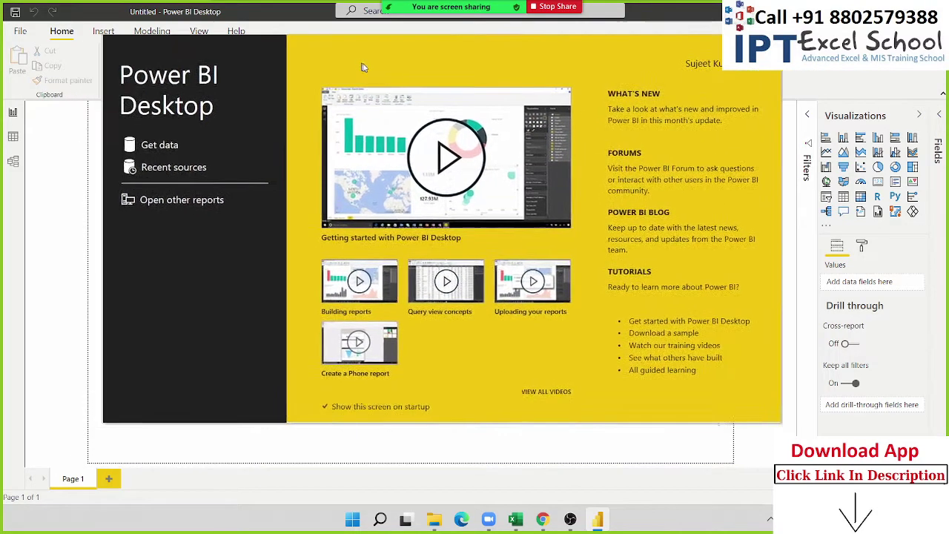
mouse_move(363, 68)
mouse_down()
mouse_move(375, 140)
mouse_move(364, 83)
mouse_up()
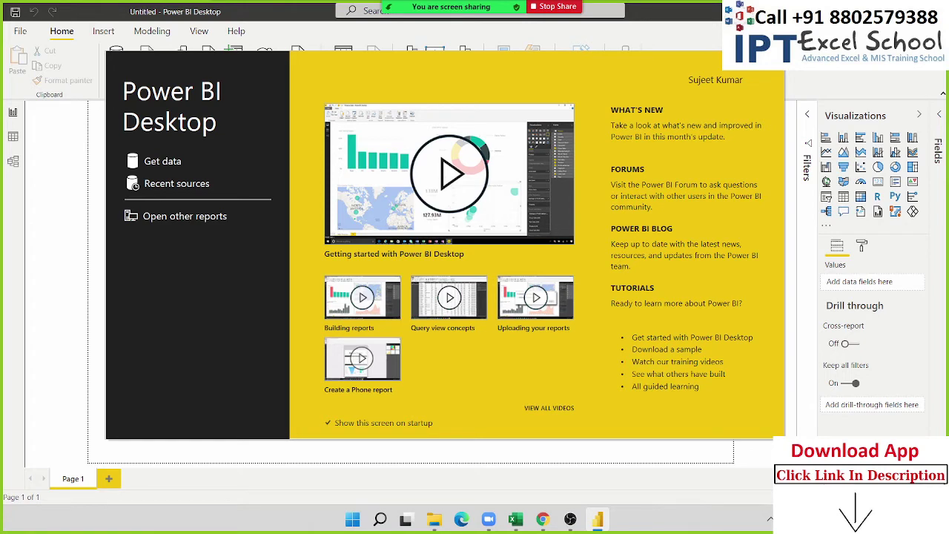
key(Escape)
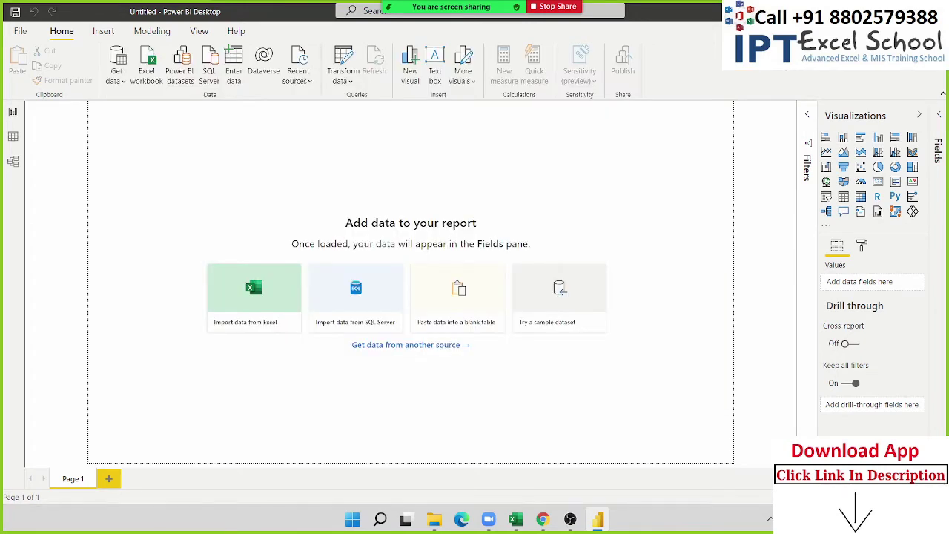
mouse_move(451, 7)
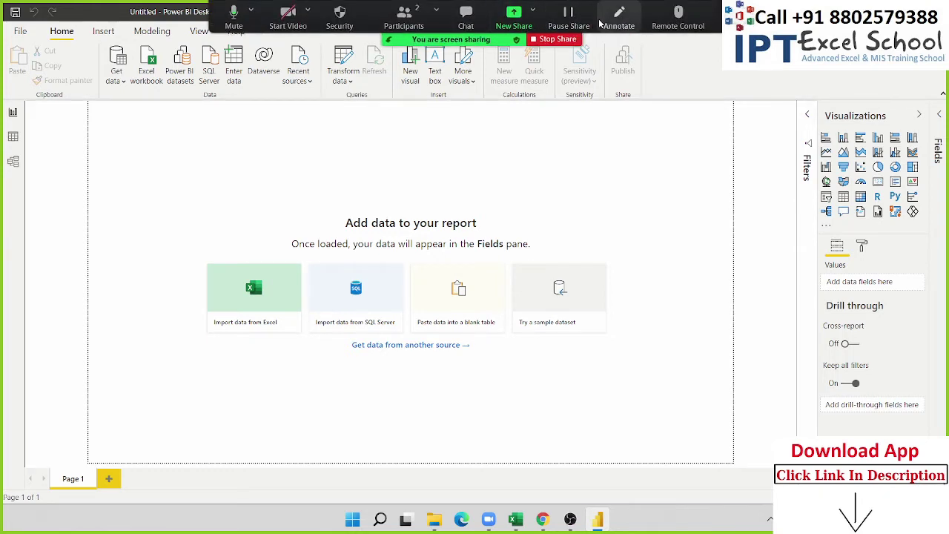
click(618, 19)
mouse_move(232, 185)
mouse_down()
mouse_move(162, 335)
mouse_move(221, 171)
mouse_move(223, 200)
mouse_up()
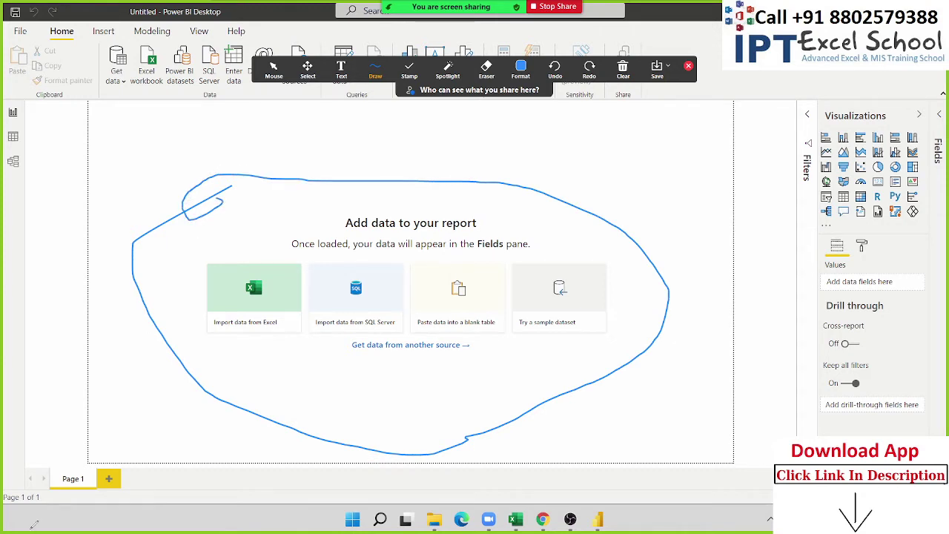
mouse_move(60, 463)
mouse_down()
mouse_move(87, 454)
mouse_move(55, 463)
mouse_up()
mouse_move(104, 481)
mouse_down()
mouse_move(137, 492)
mouse_move(157, 484)
mouse_up()
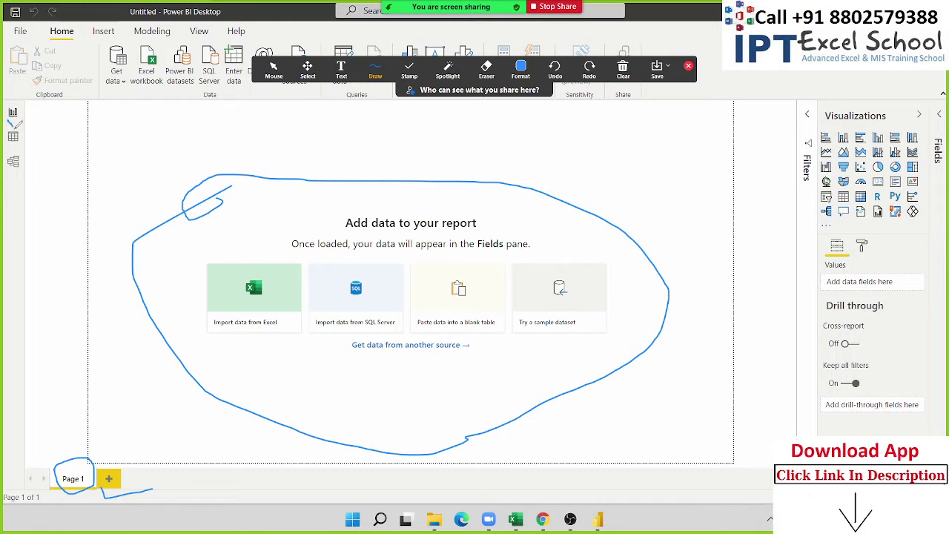
mouse_move(8, 121)
mouse_down()
mouse_move(34, 116)
mouse_move(28, 151)
mouse_move(53, 139)
mouse_up()
drag(23, 170, 52, 163)
mouse_move(819, 124)
mouse_down()
mouse_move(939, 172)
mouse_move(913, 226)
mouse_move(823, 231)
mouse_move(810, 178)
mouse_move(820, 134)
mouse_up()
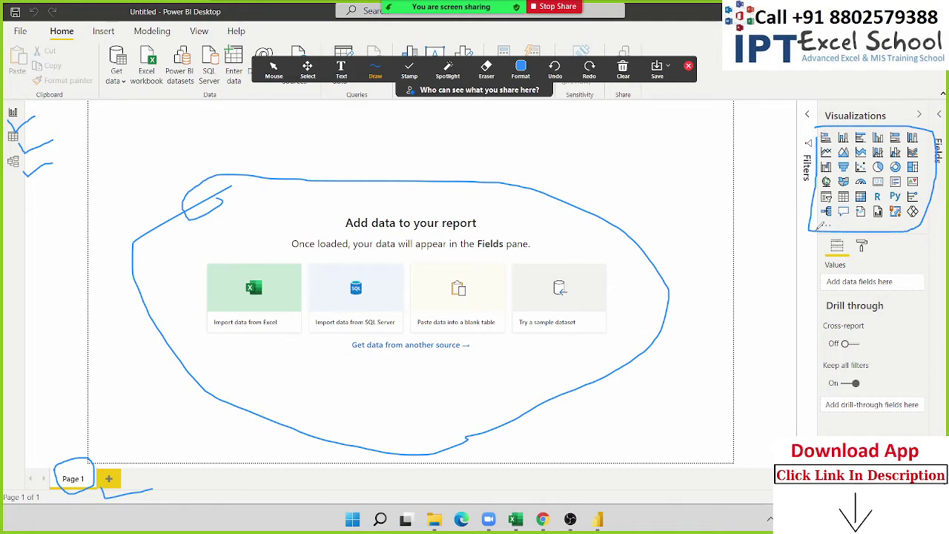
mouse_move(818, 225)
mouse_down()
mouse_move(805, 371)
mouse_move(812, 436)
mouse_up()
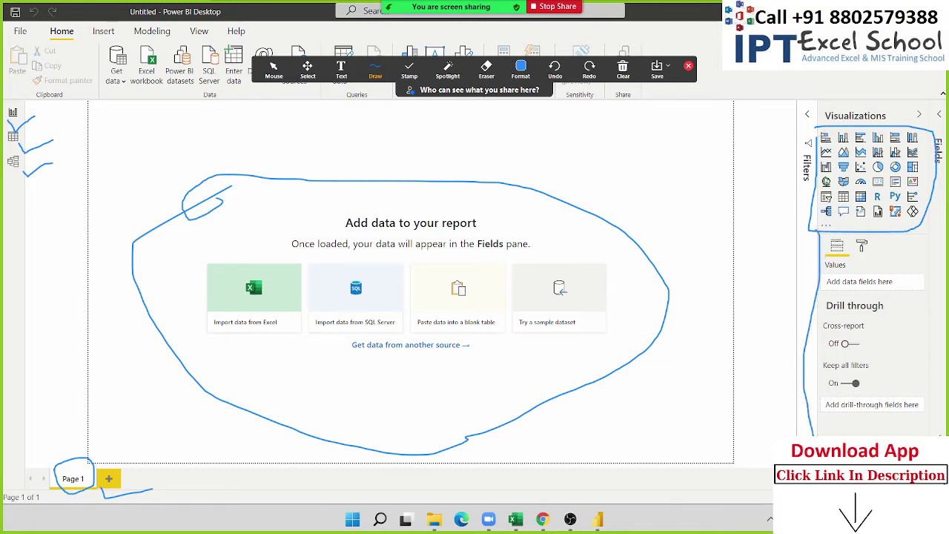
mouse_move(932, 436)
mouse_down()
mouse_move(931, 239)
mouse_move(824, 226)
mouse_up()
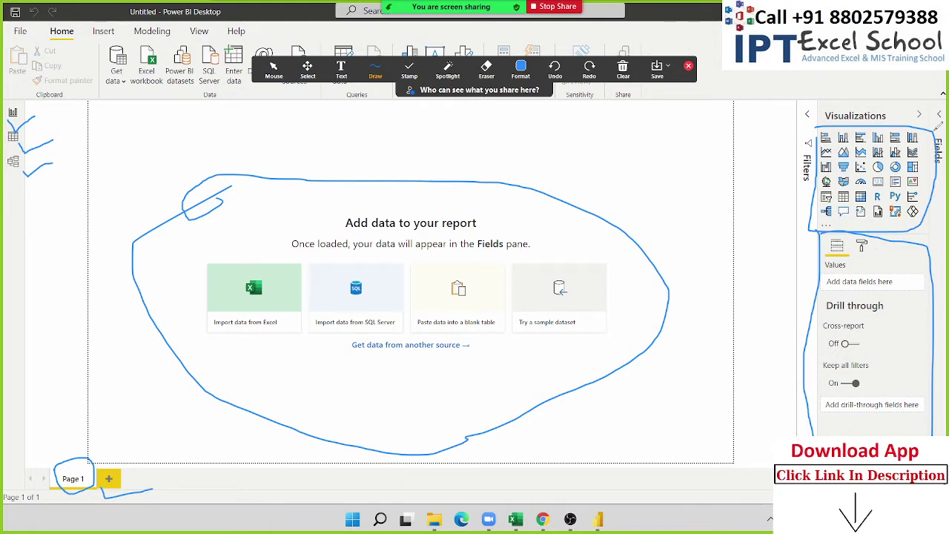
mouse_move(937, 124)
mouse_down()
mouse_move(945, 206)
mouse_move(936, 120)
mouse_up()
mouse_move(803, 126)
mouse_down()
mouse_move(790, 172)
mouse_move(806, 123)
mouse_up()
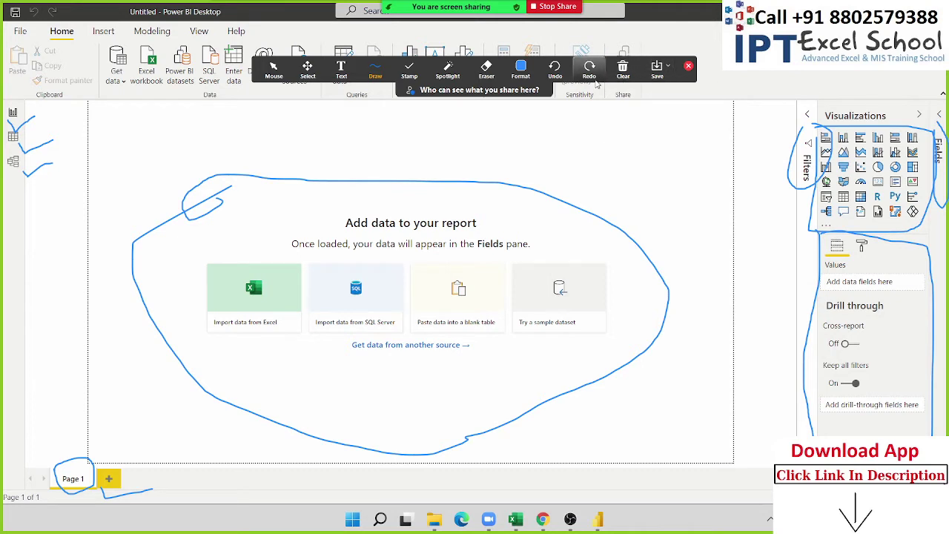
mouse_move(626, 78)
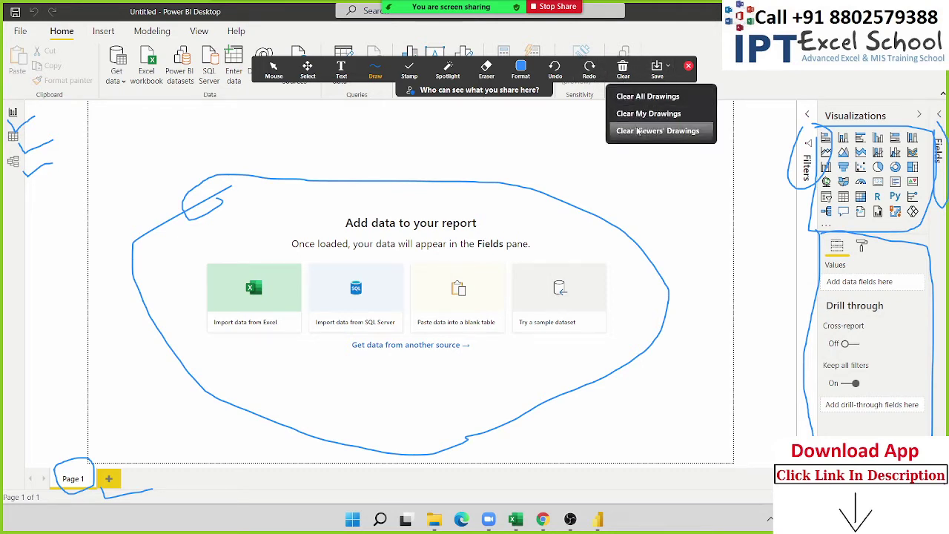
click(639, 116)
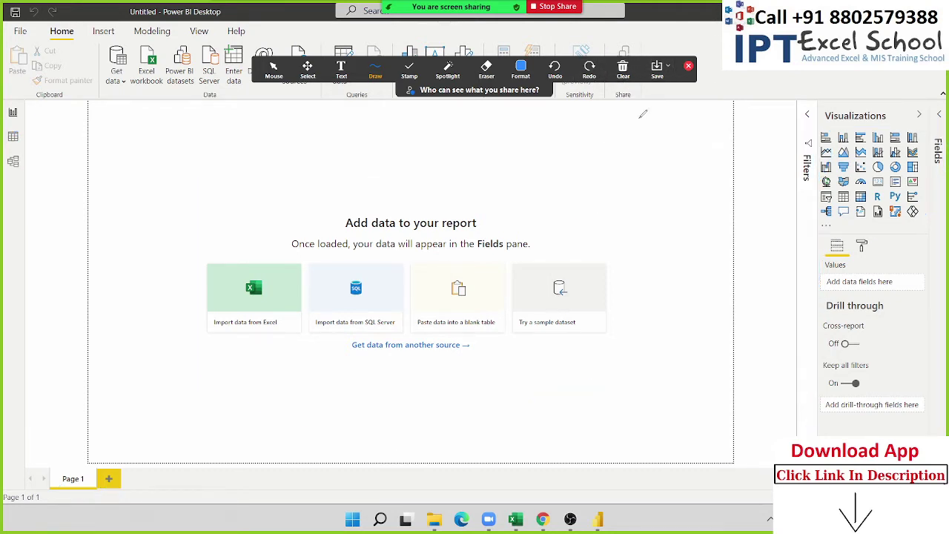
click(687, 66)
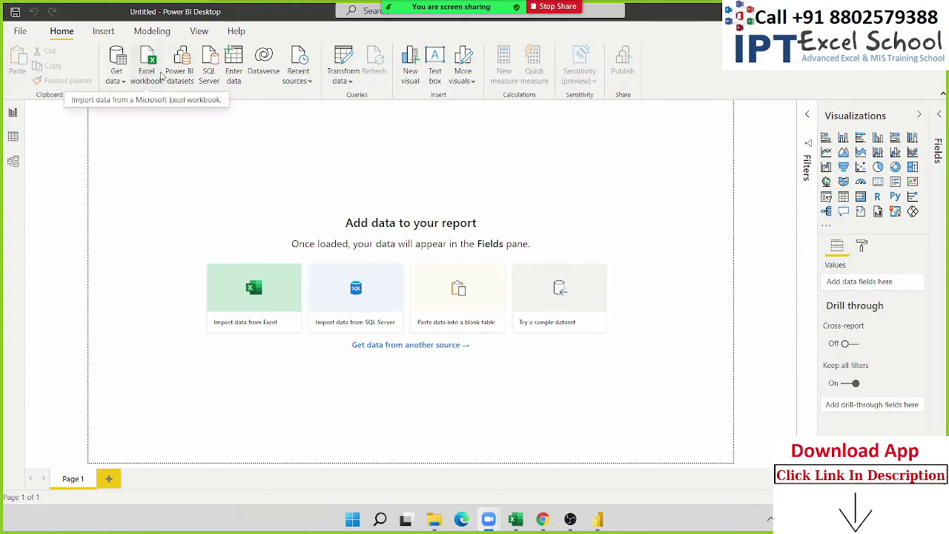
- Import from Excel, choosing the Data1 workbook in Downloads to reach the Navigator
click(273, 291)
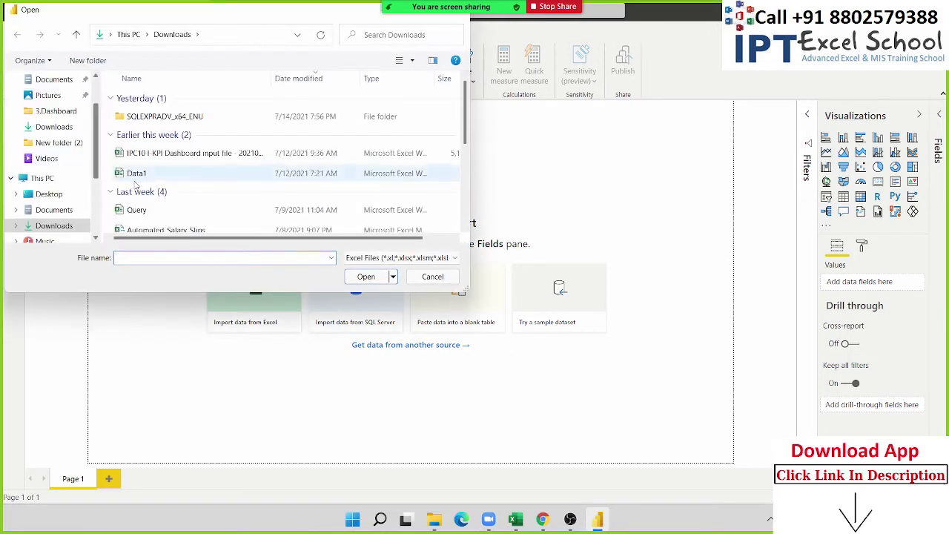
click(137, 175)
click(369, 277)
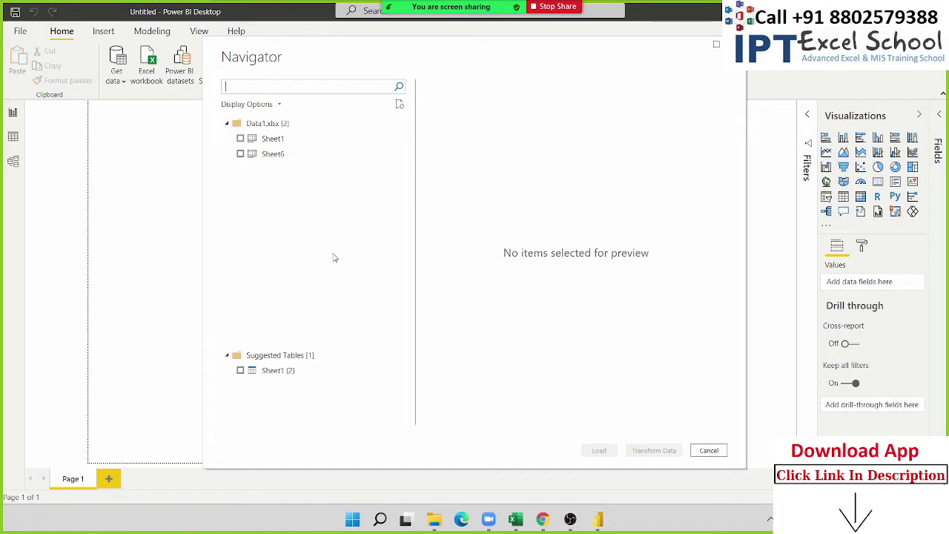
- Preview and tick Sheet1 in the Navigator, then load it from Data1.xlsx
click(257, 141)
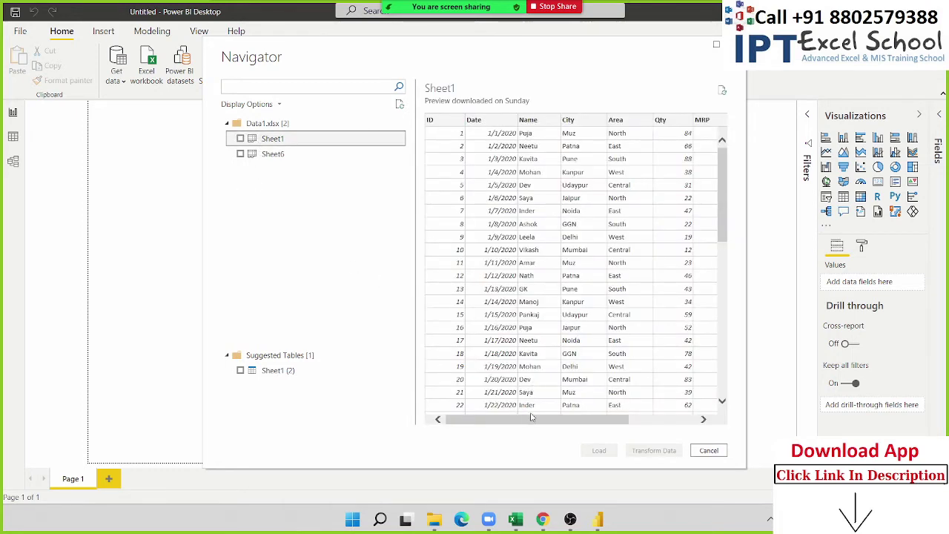
drag(629, 426, 675, 427)
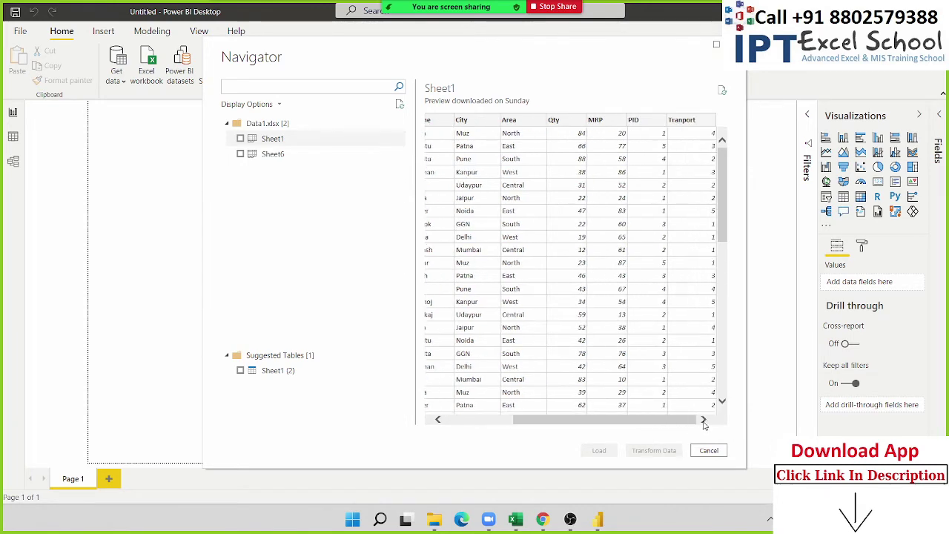
drag(686, 419, 531, 392)
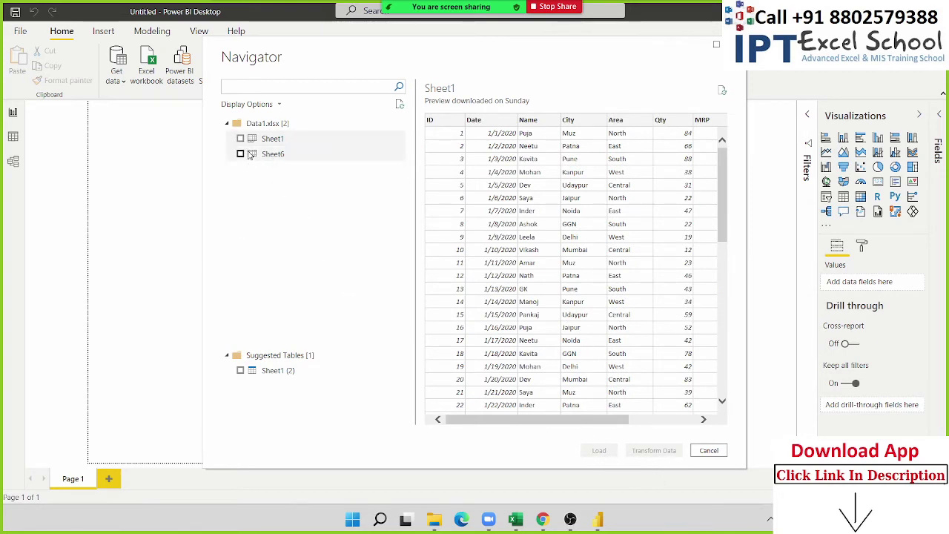
click(240, 139)
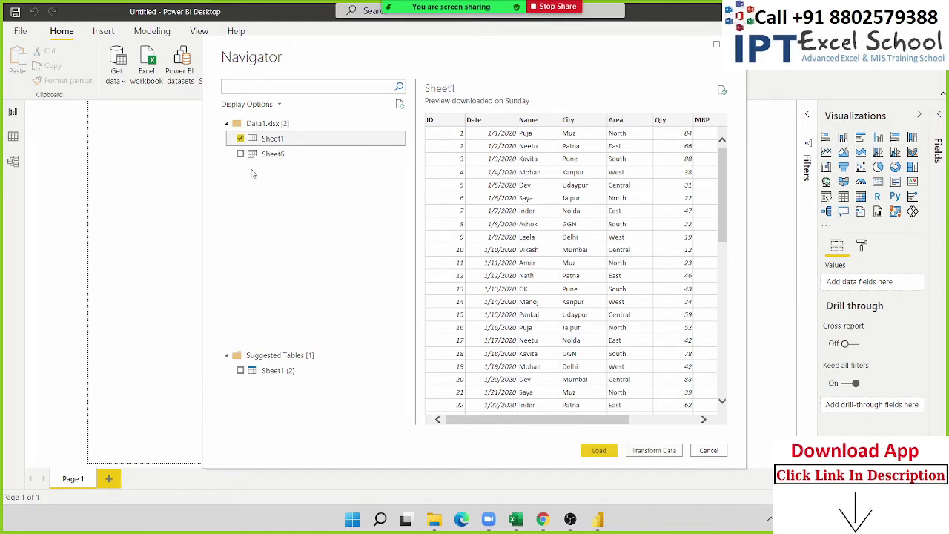
click(597, 450)
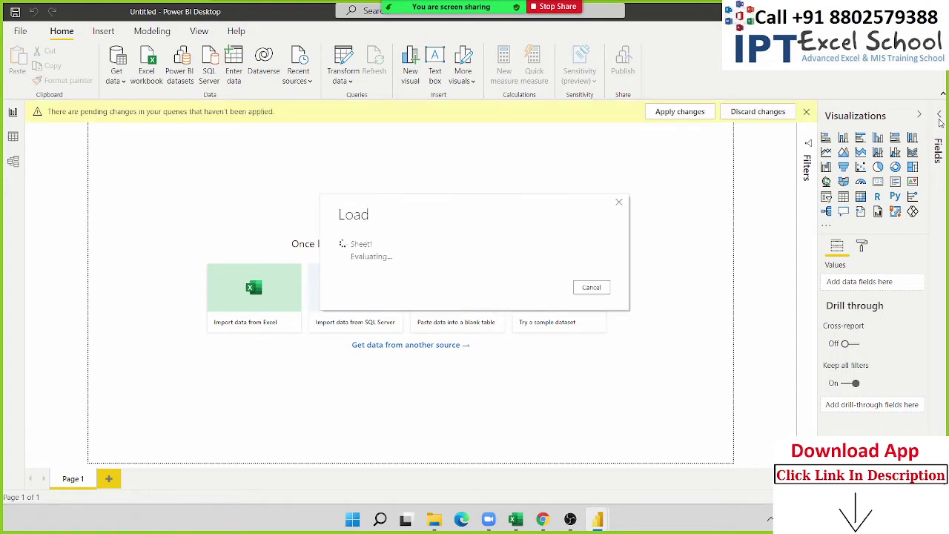
- Expand the Fields pane and the Sheet1 table to list its nine columns
click(939, 119)
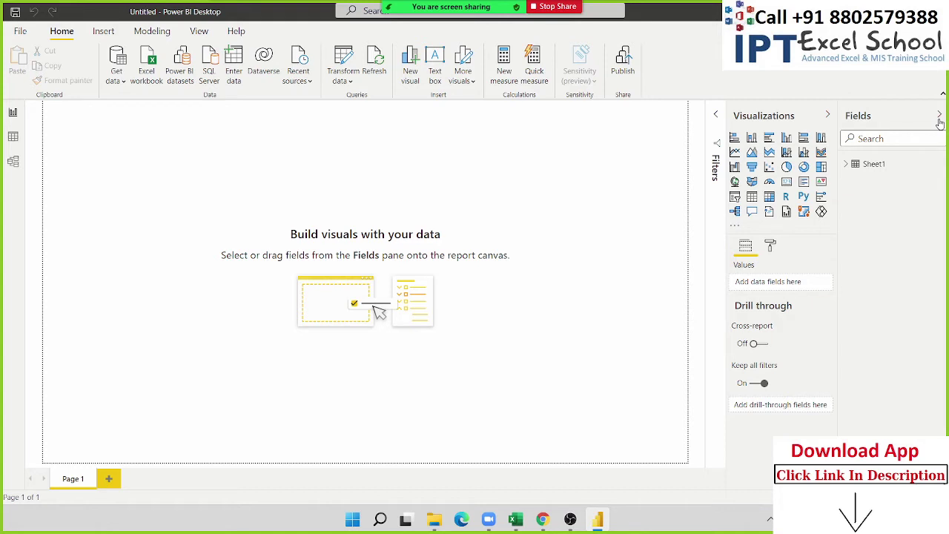
click(851, 166)
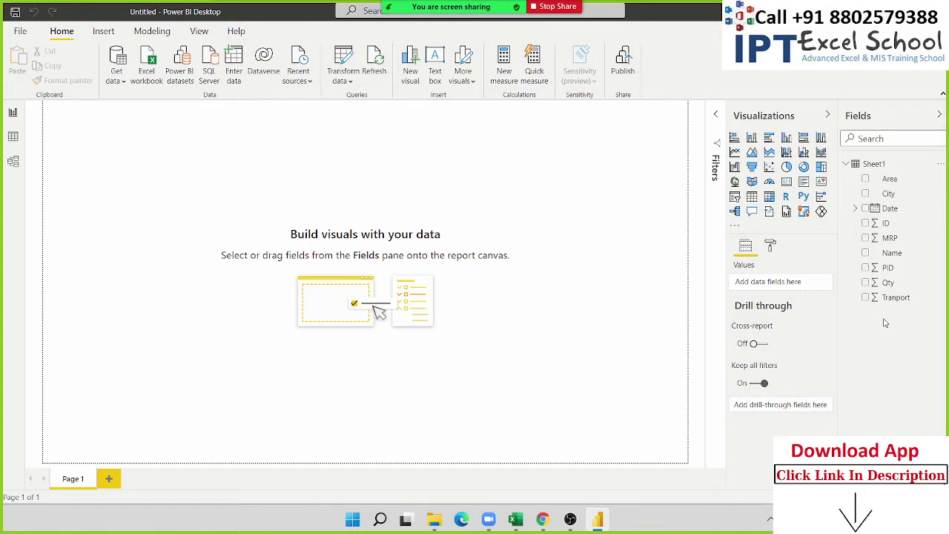
mouse_move(600, 11)
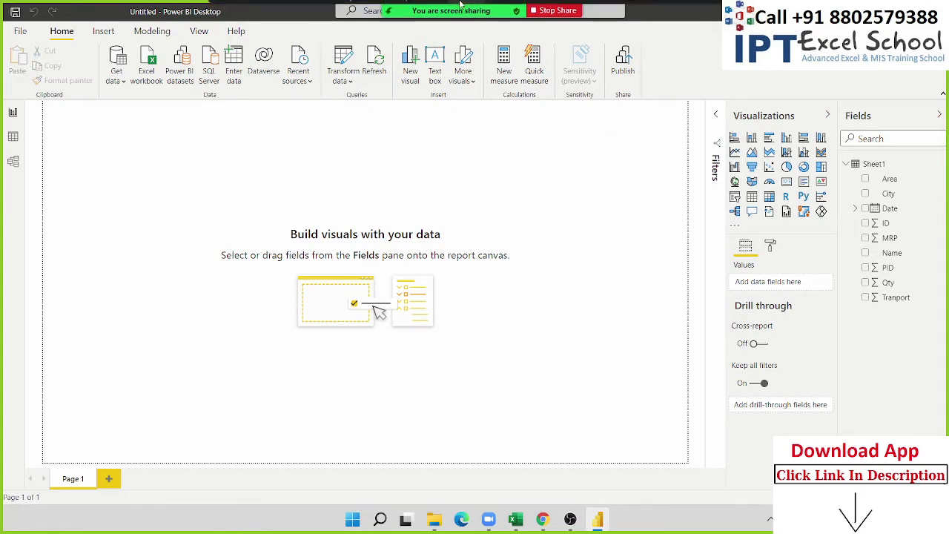
click(619, 16)
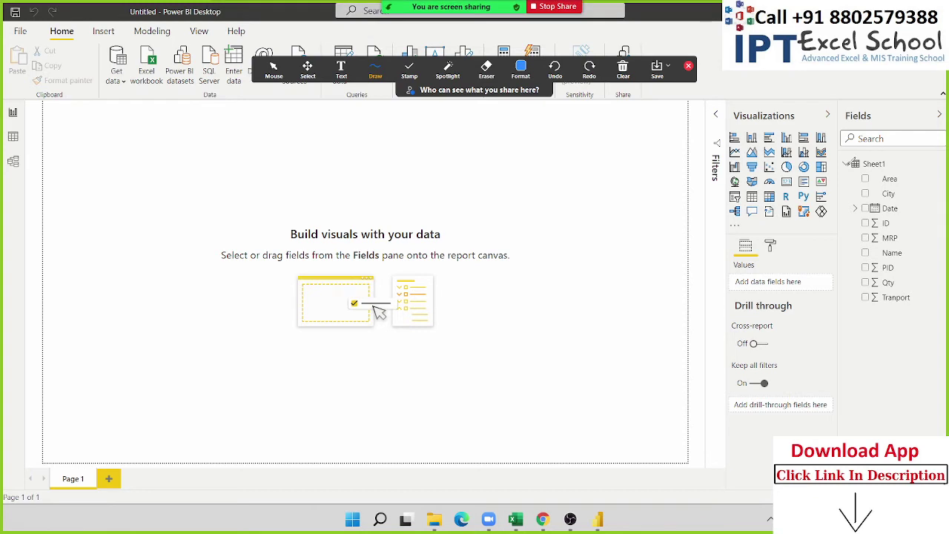
mouse_move(847, 158)
mouse_down()
mouse_move(920, 172)
mouse_move(847, 160)
mouse_move(882, 179)
mouse_move(887, 195)
mouse_up()
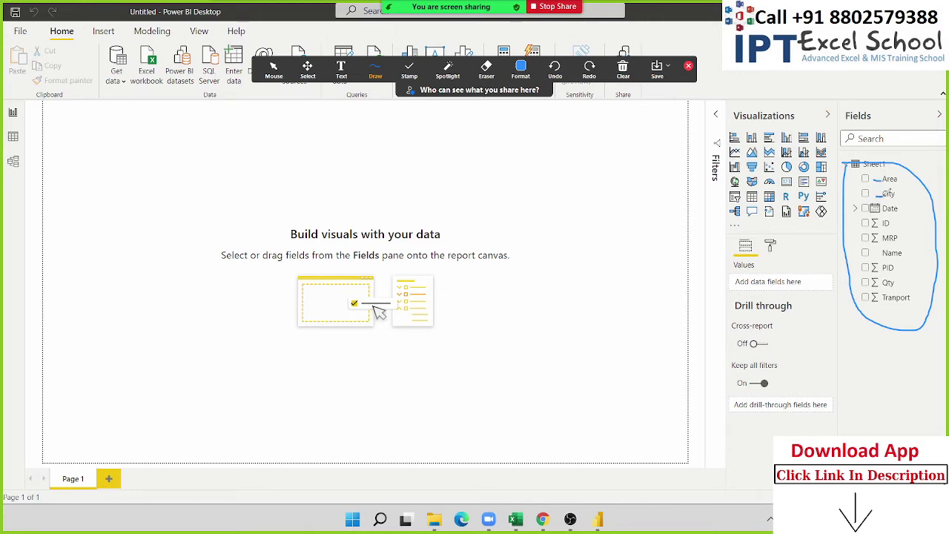
drag(874, 253, 882, 253)
drag(875, 213, 887, 222)
drag(871, 197, 886, 195)
click(630, 78)
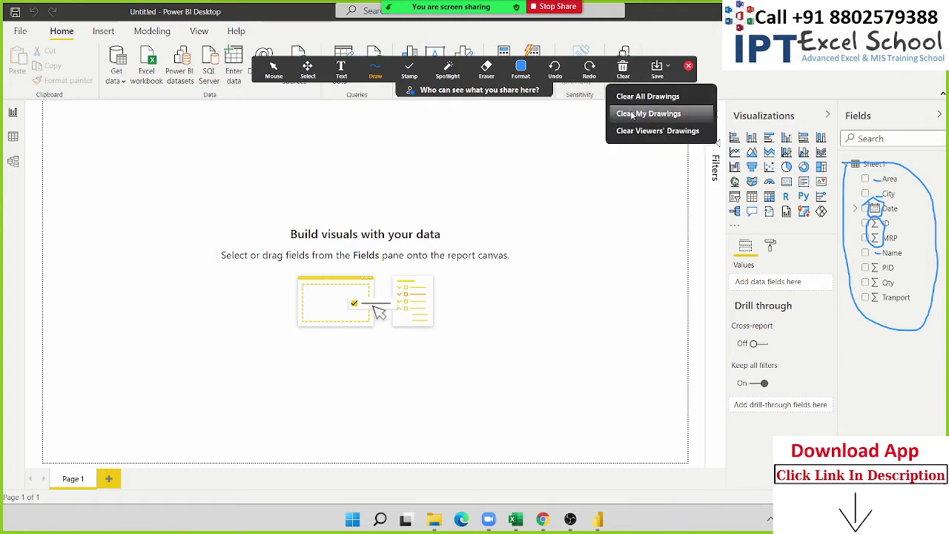
click(634, 113)
click(689, 68)
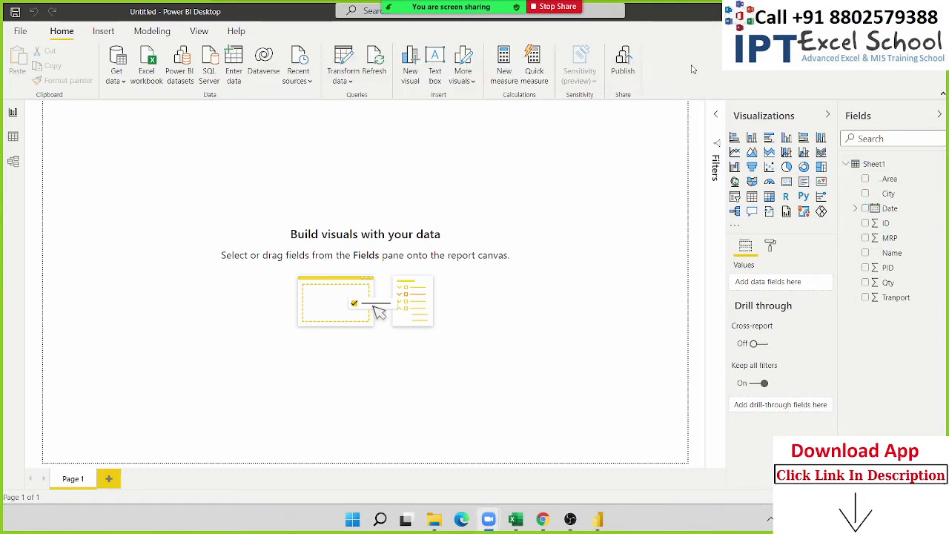
- Add a stacked bar chart with Name on the axis and Qty as values, then enlarge it
click(736, 141)
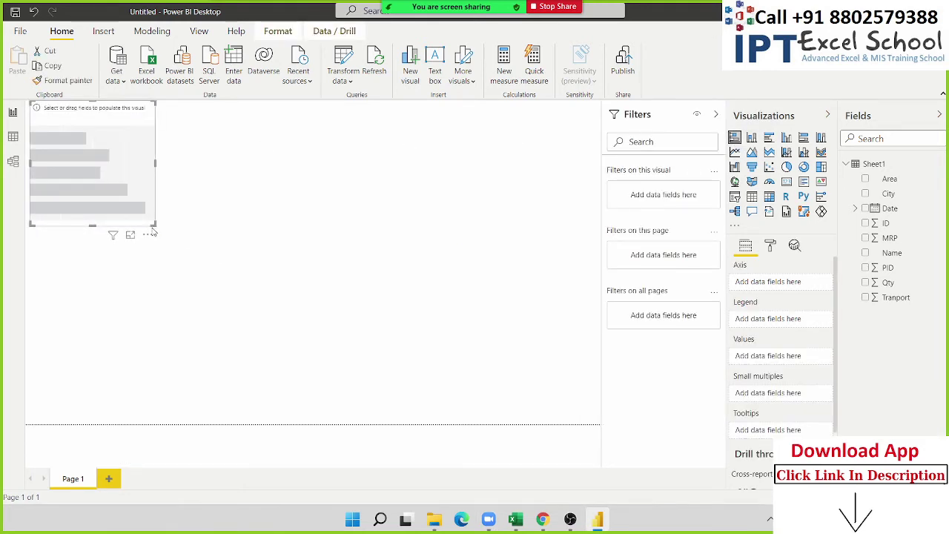
drag(152, 224, 205, 264)
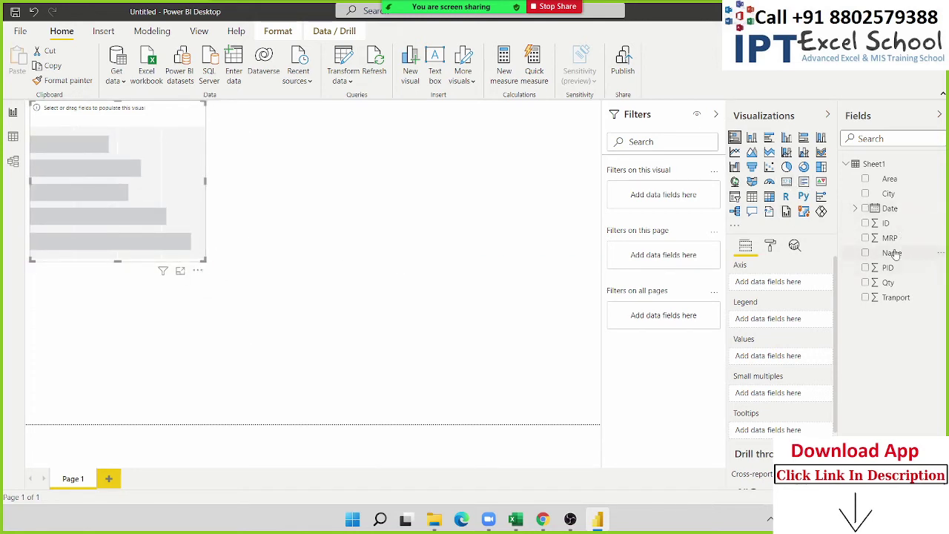
mouse_move(898, 254)
mouse_down()
mouse_move(152, 144)
mouse_move(186, 144)
mouse_up()
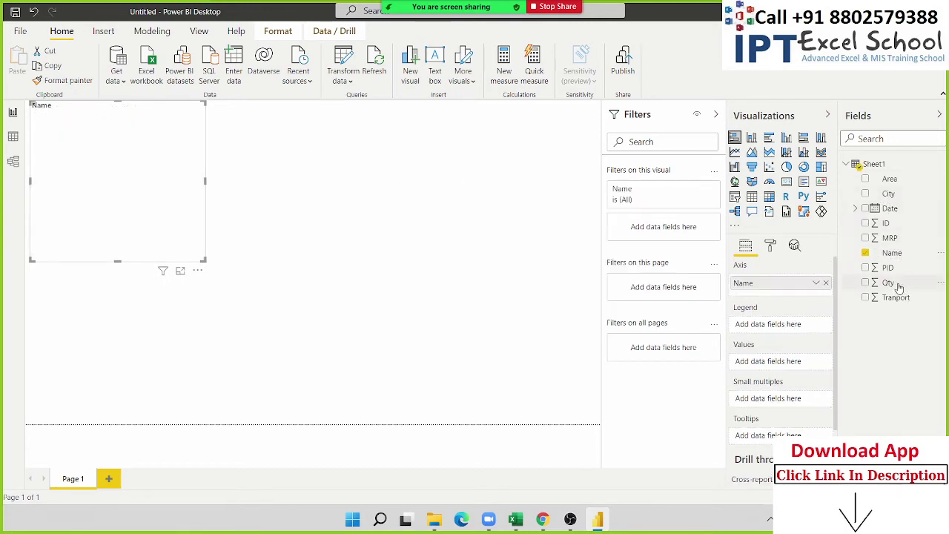
drag(898, 284, 156, 178)
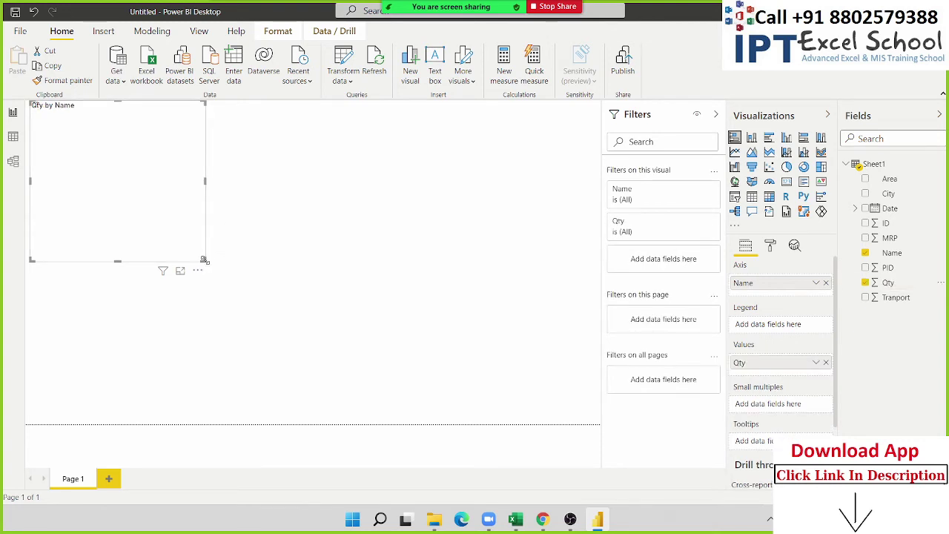
mouse_move(204, 259)
mouse_down()
mouse_move(341, 332)
mouse_move(340, 341)
mouse_up()
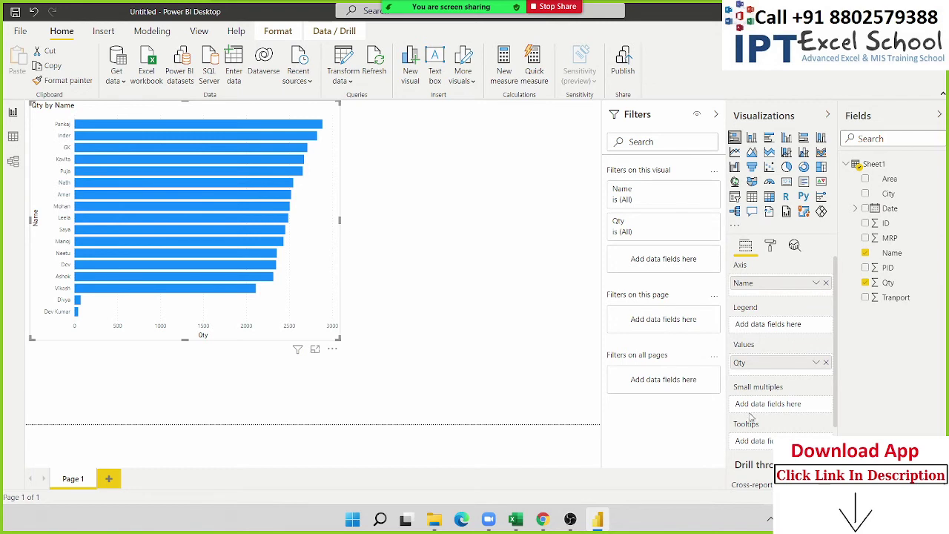
- Summarize the Qty value as Average, making the chart 'Average of Qty by Name'
click(817, 365)
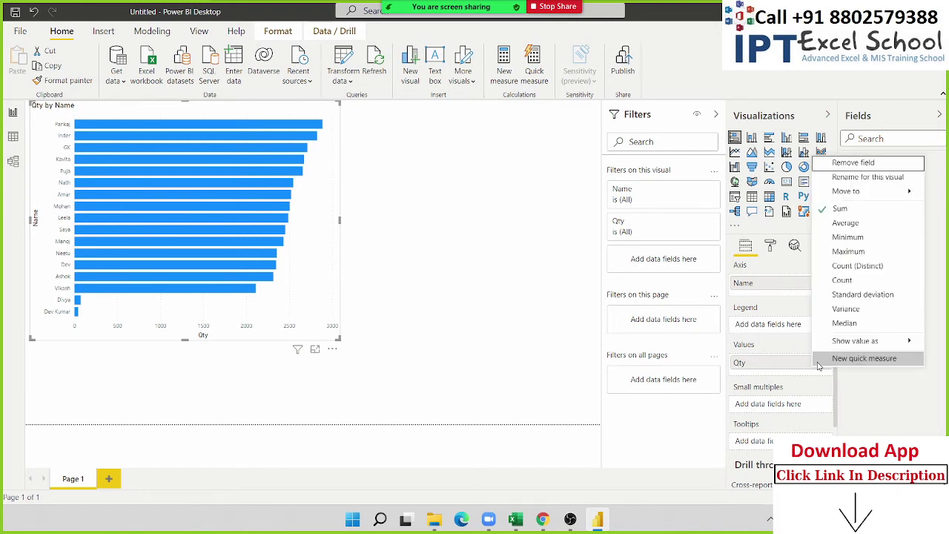
click(839, 224)
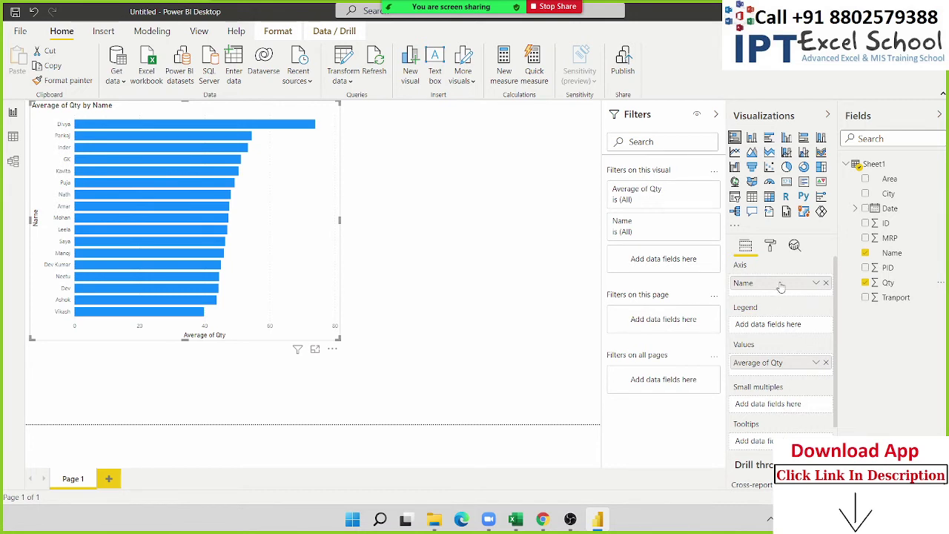
click(771, 246)
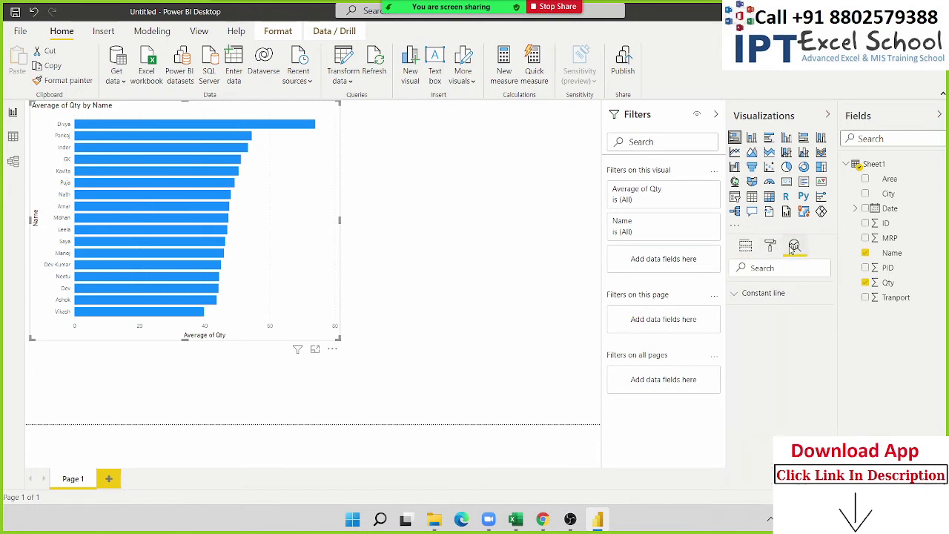
click(747, 248)
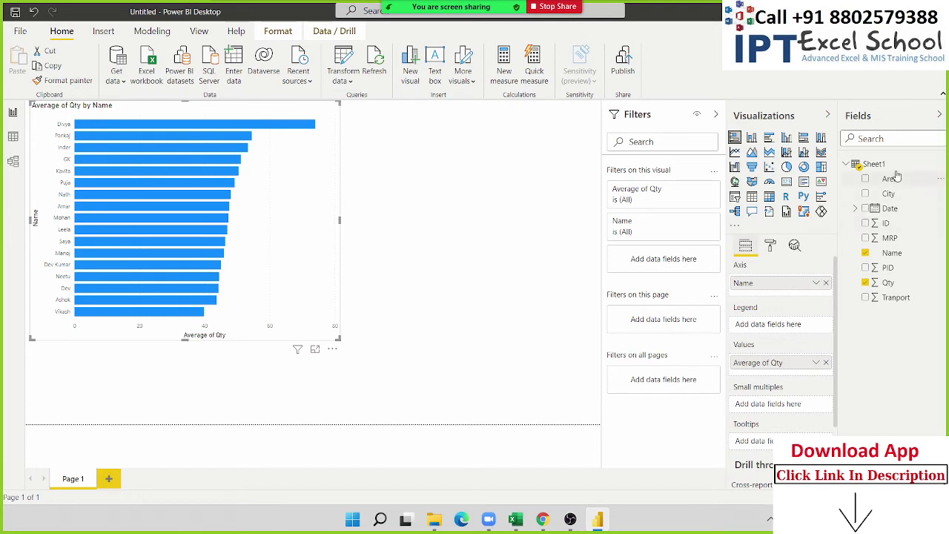
- Add Area as a filter on the bar chart and keep only North
drag(890, 180, 660, 208)
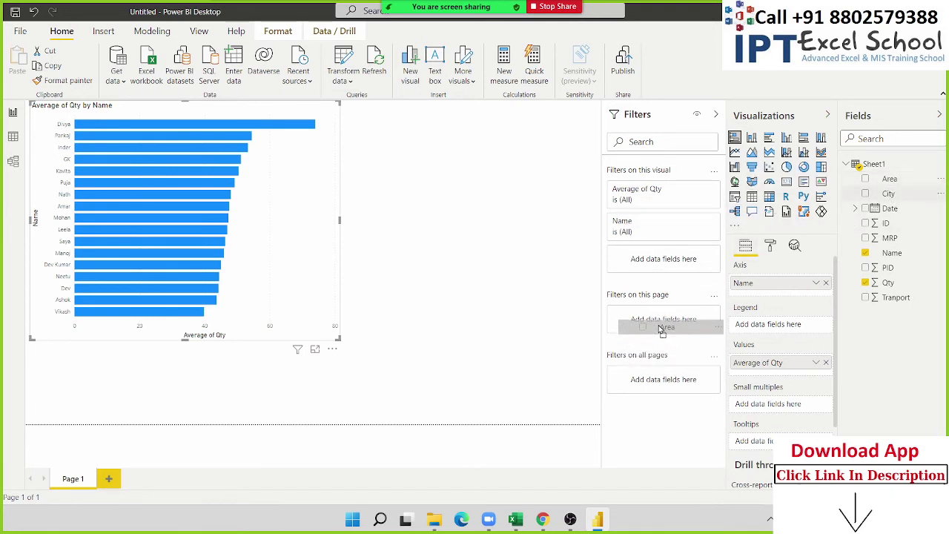
mouse_move(660, 208)
mouse_down()
mouse_move(661, 284)
mouse_move(660, 261)
mouse_up()
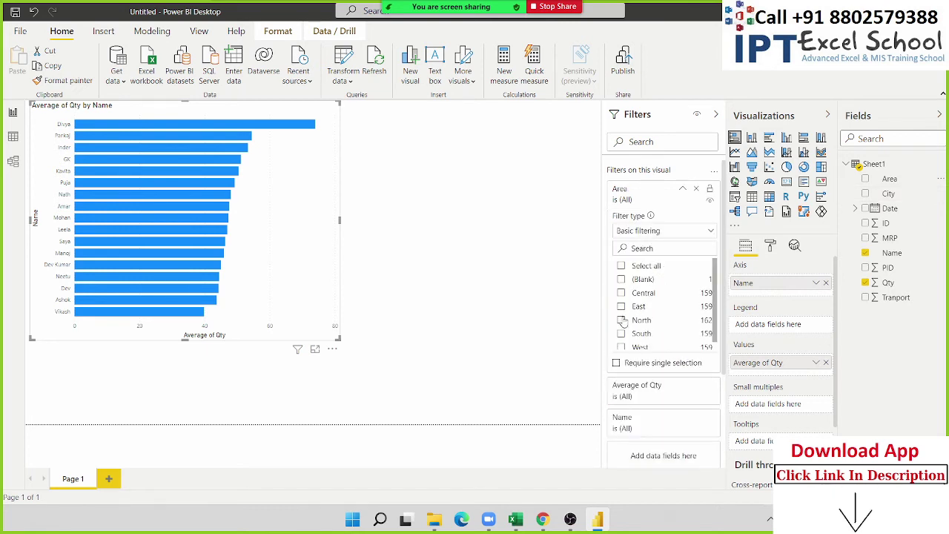
click(621, 320)
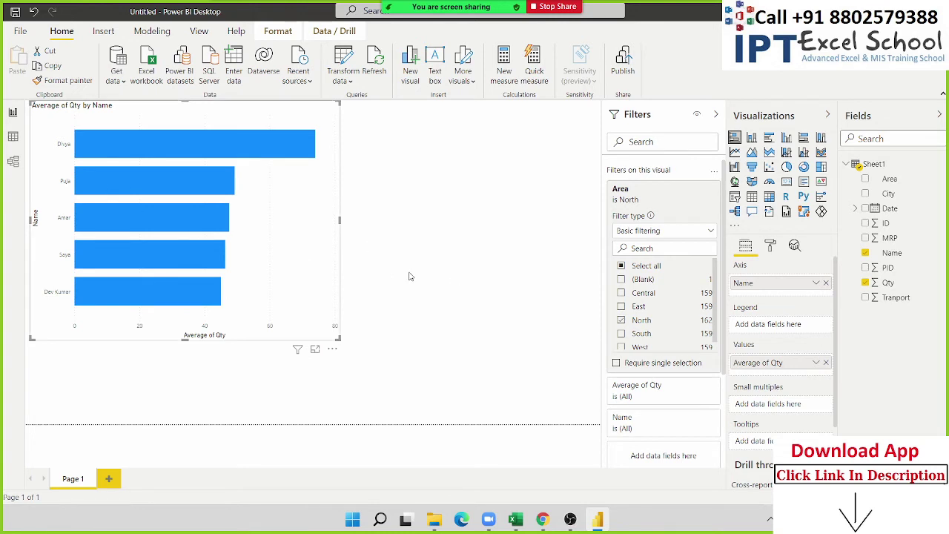
click(715, 114)
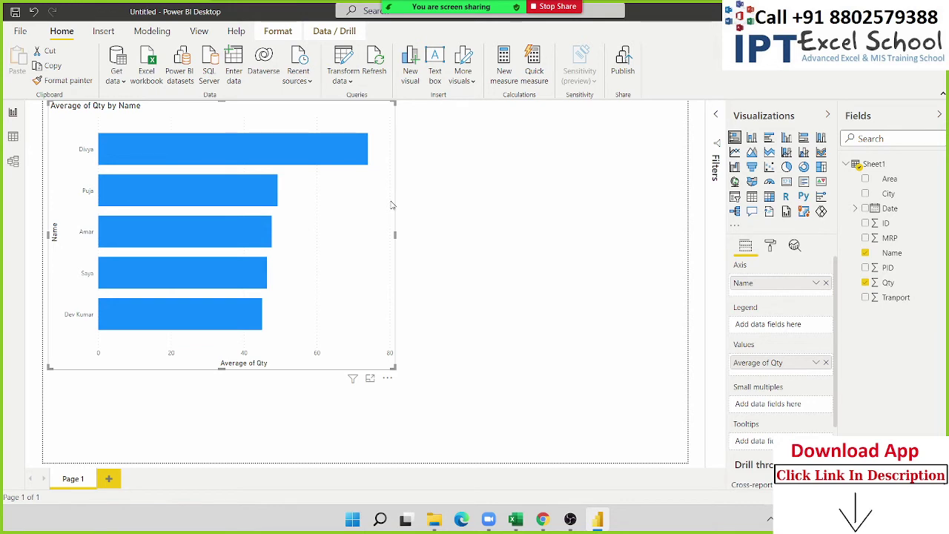
click(715, 117)
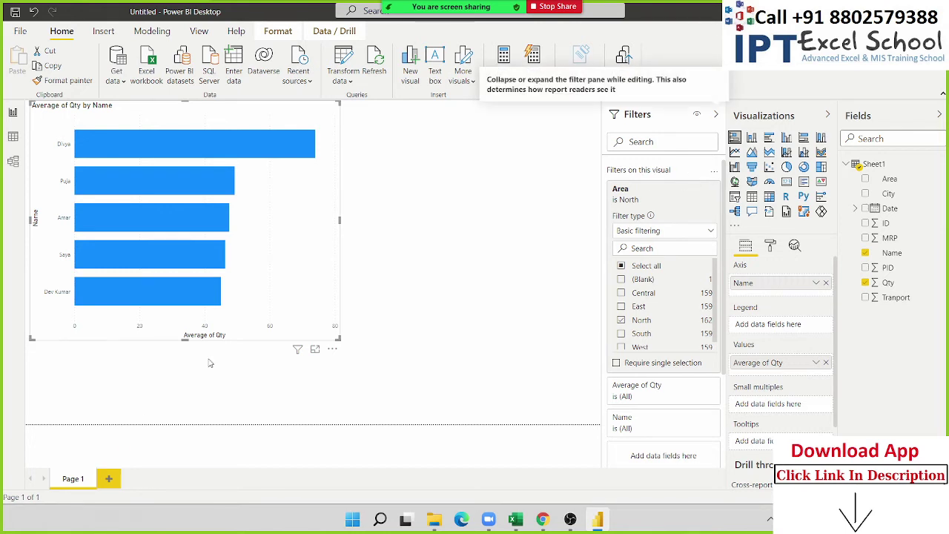
- Add an empty stacked column chart and place it at the top right beside the bar chart
click(368, 247)
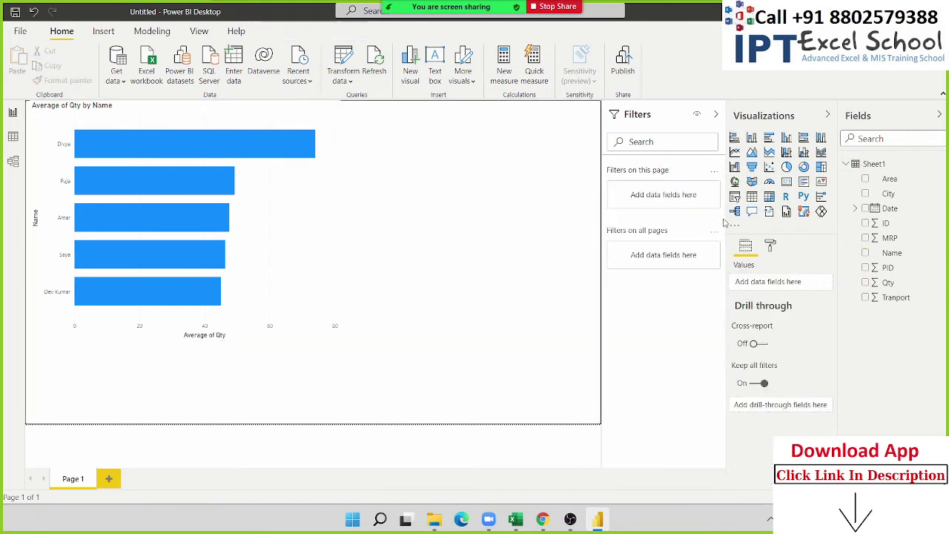
click(751, 138)
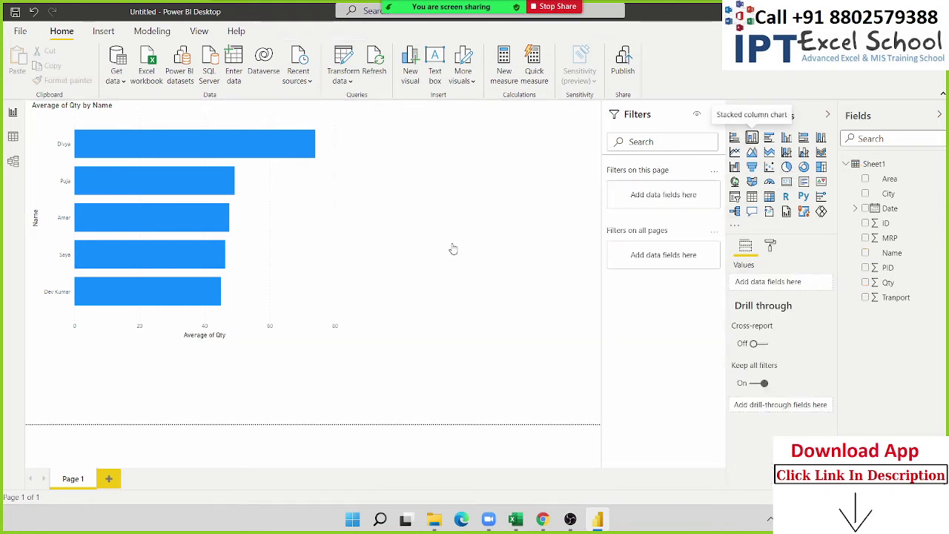
drag(247, 375, 538, 151)
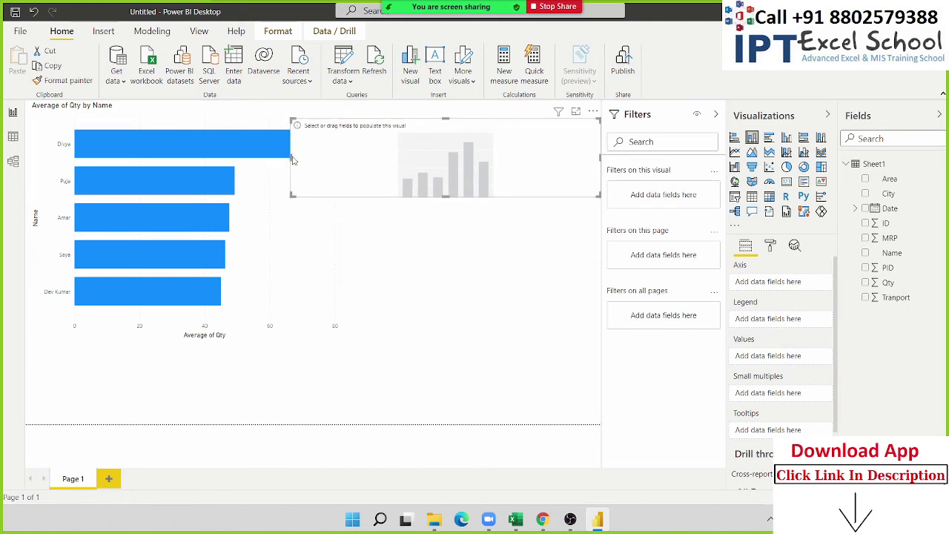
drag(291, 160, 312, 163)
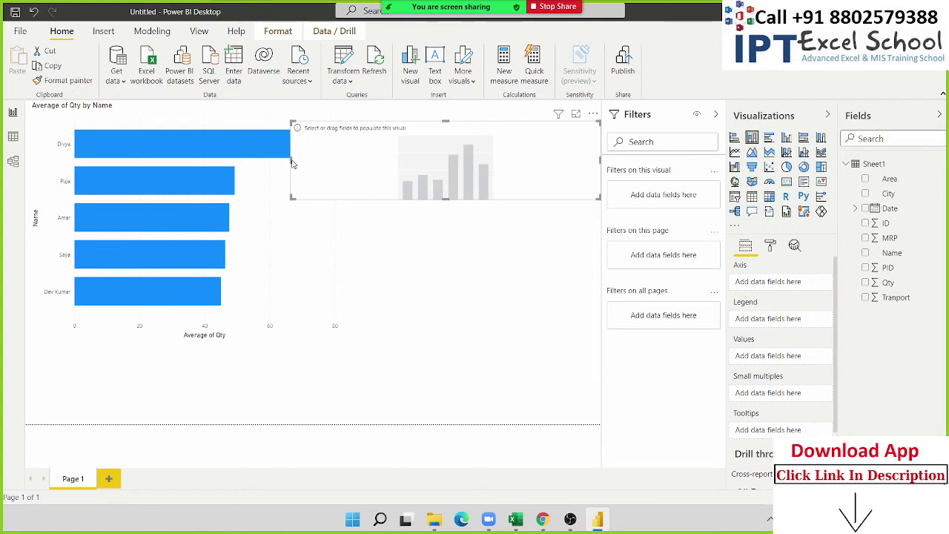
drag(290, 161, 404, 160)
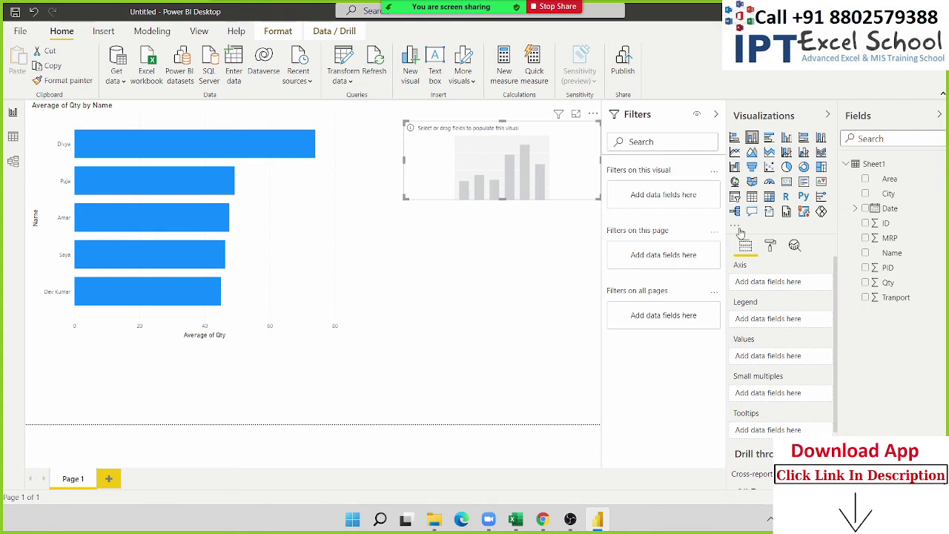
click(738, 230)
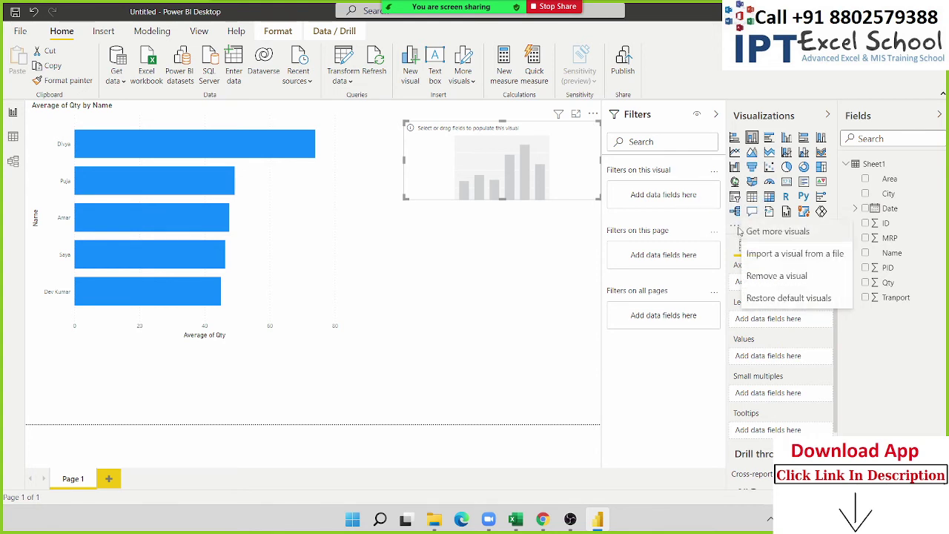
click(374, 297)
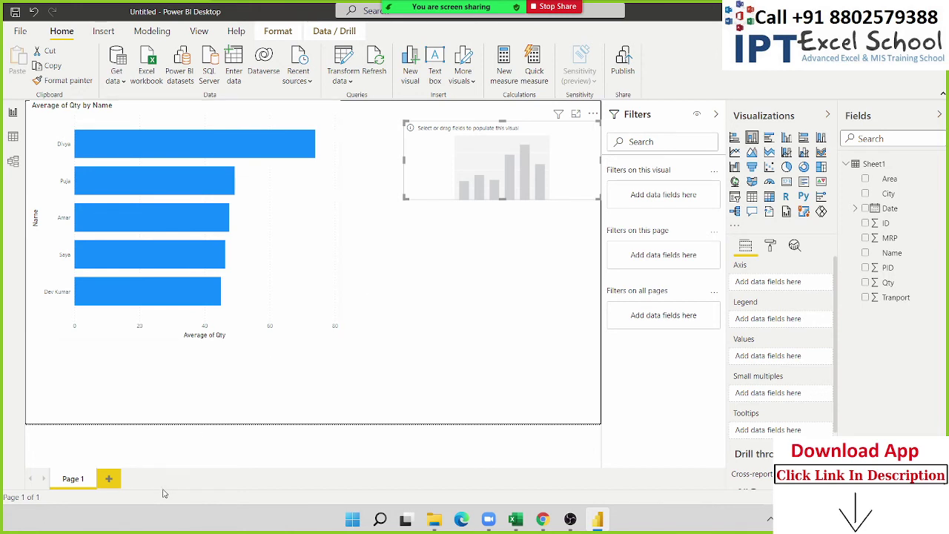
- Switch to Data view and inspect the Qty, City and Tranport columns
click(398, 344)
click(12, 138)
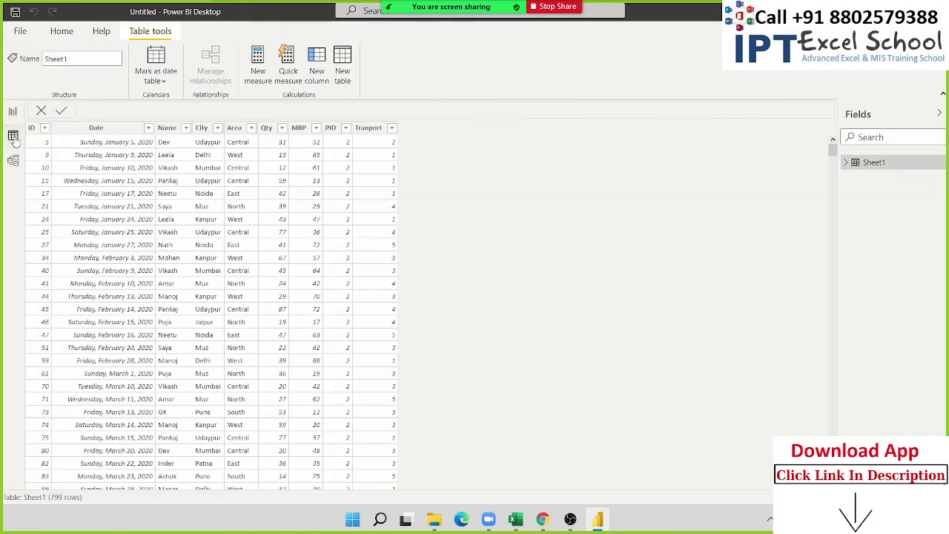
click(276, 297)
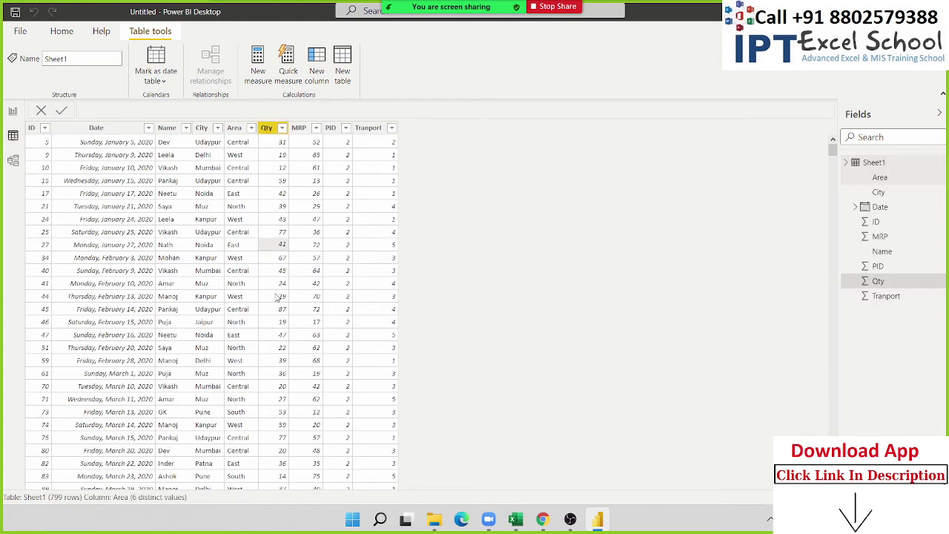
click(201, 129)
right_click(201, 129)
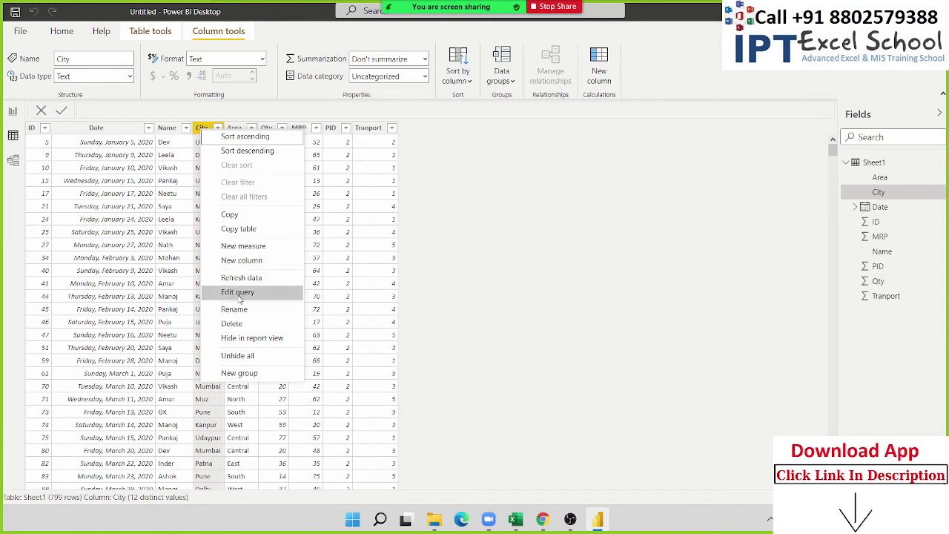
click(354, 245)
click(354, 245)
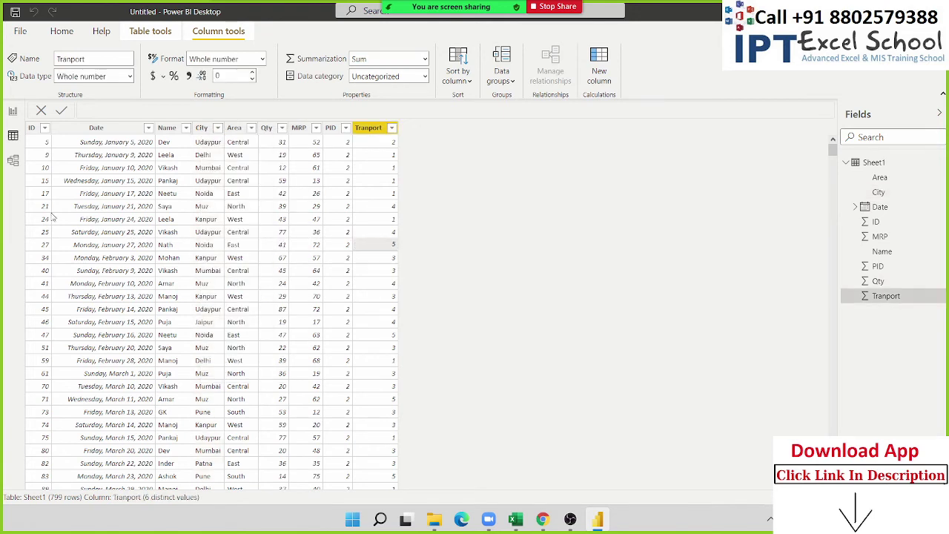
- Change the ID column's data type to Text, then show the Model view
click(31, 129)
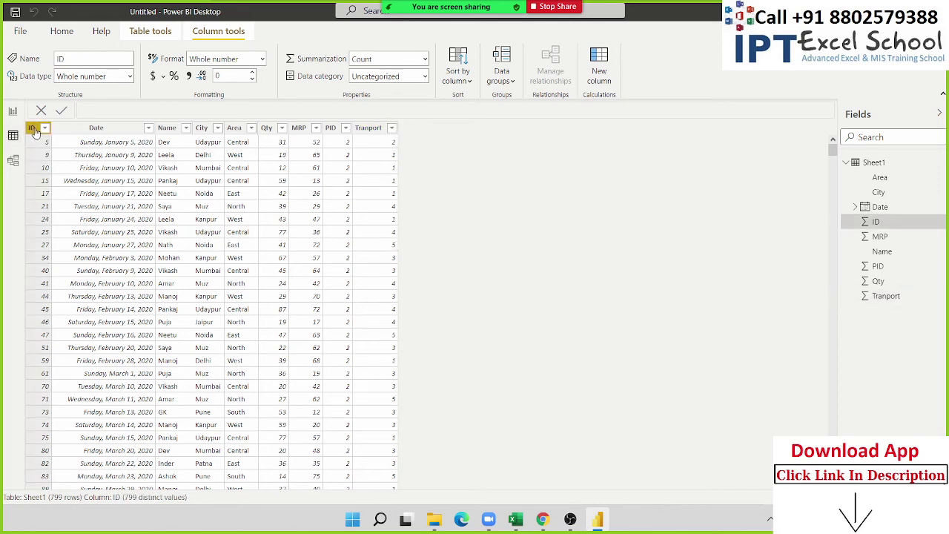
click(130, 80)
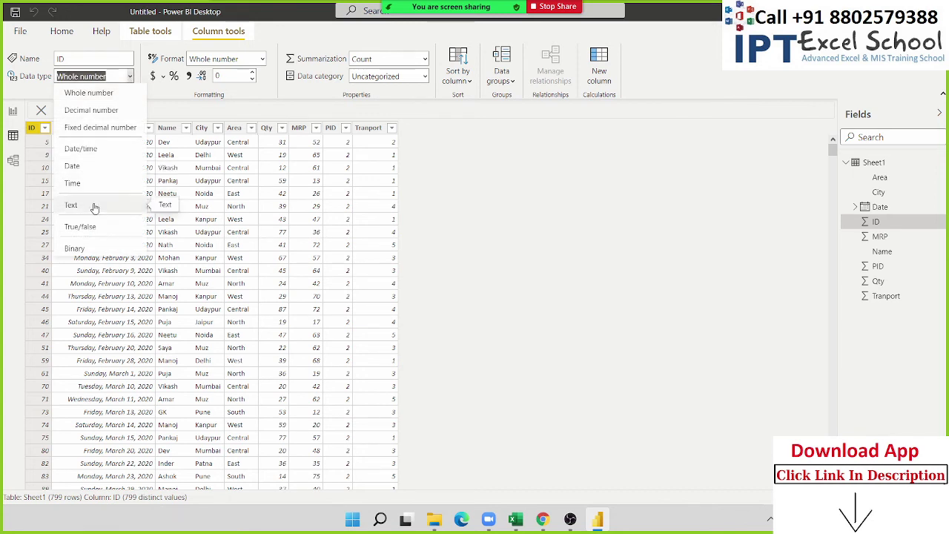
click(94, 209)
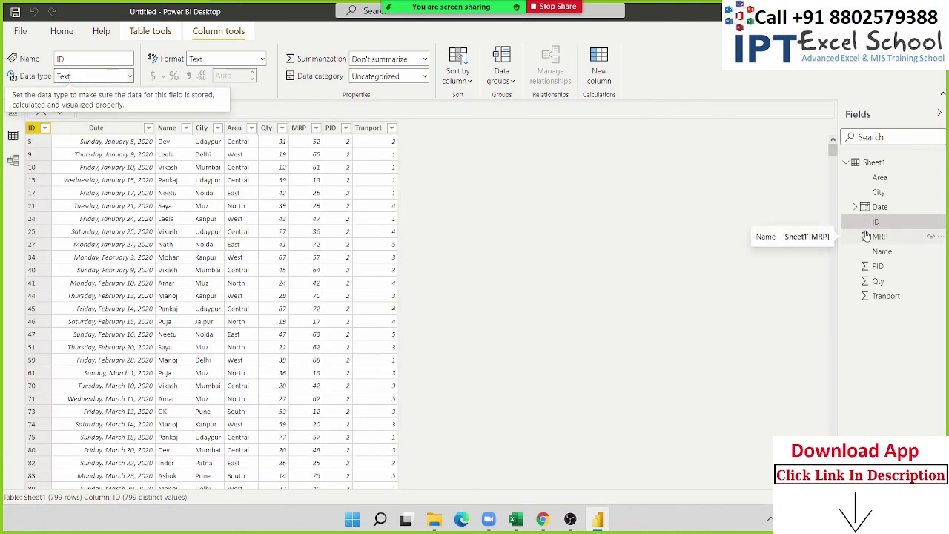
click(283, 206)
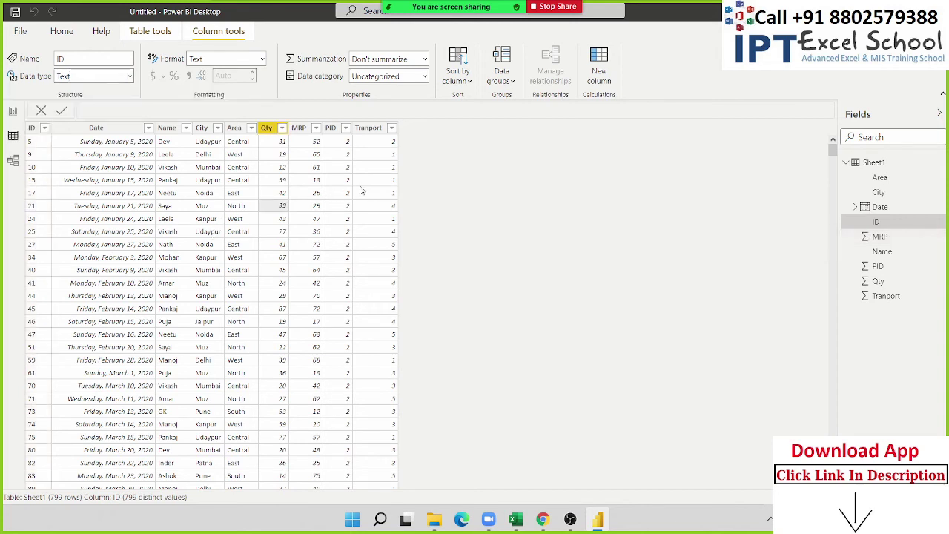
click(371, 180)
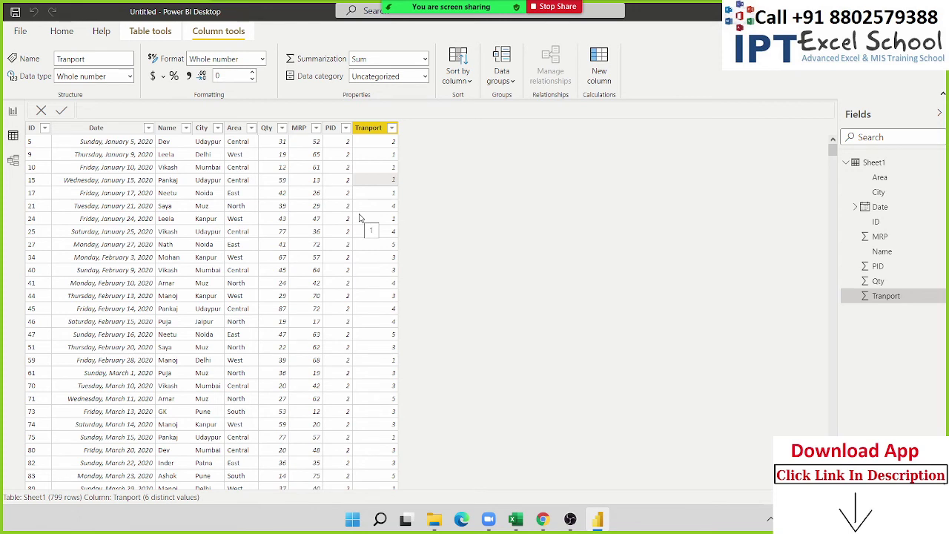
click(14, 160)
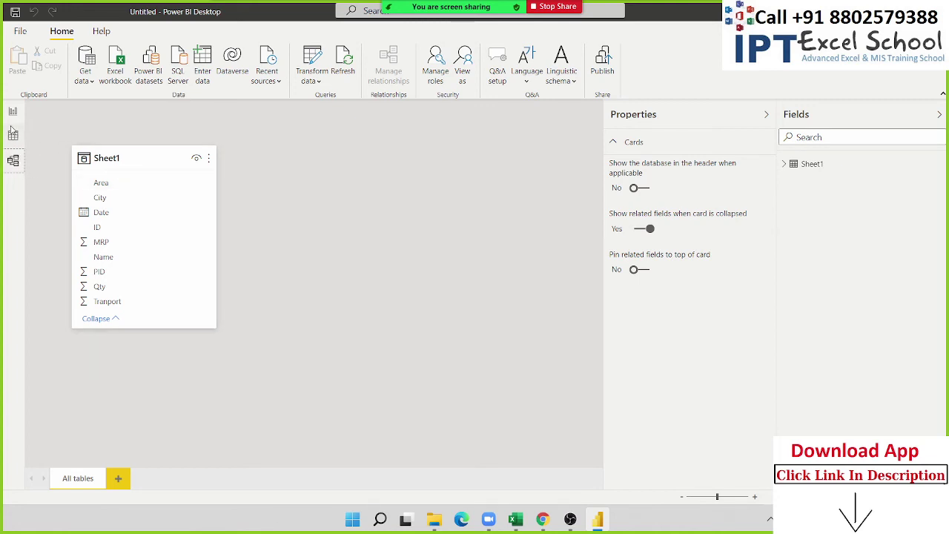
- Go via Data view back to the Report view showing both charts
click(13, 135)
click(12, 111)
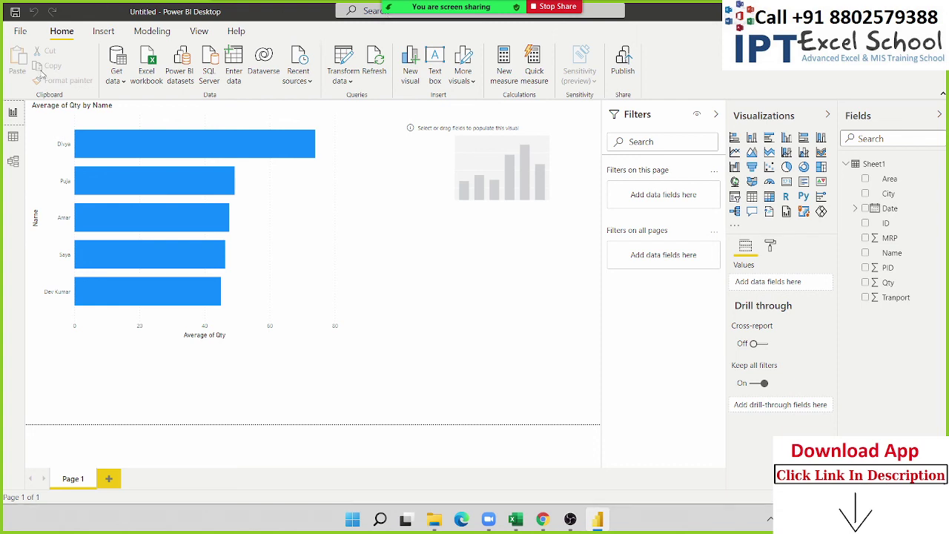
click(21, 35)
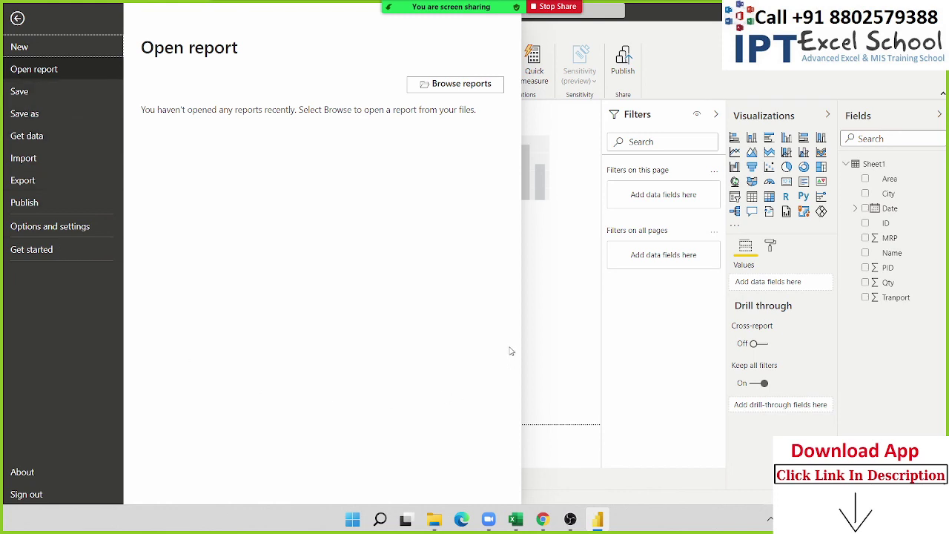
click(546, 320)
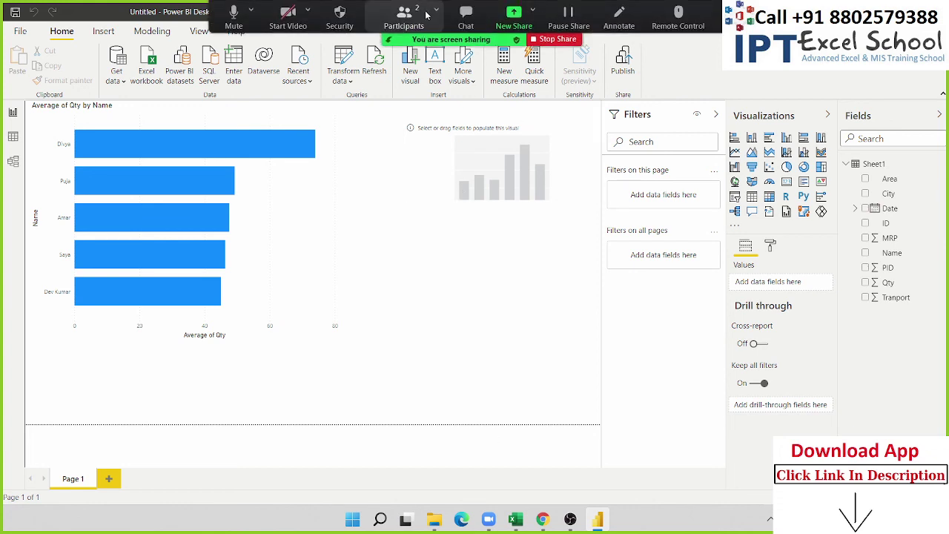
- Show Zoom's Participants window listing both meeting members over the shared report
click(424, 15)
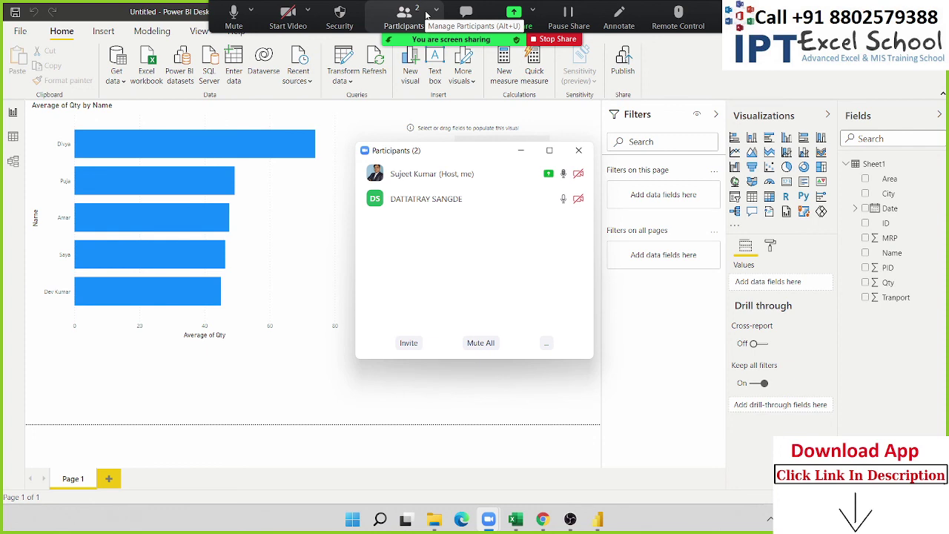